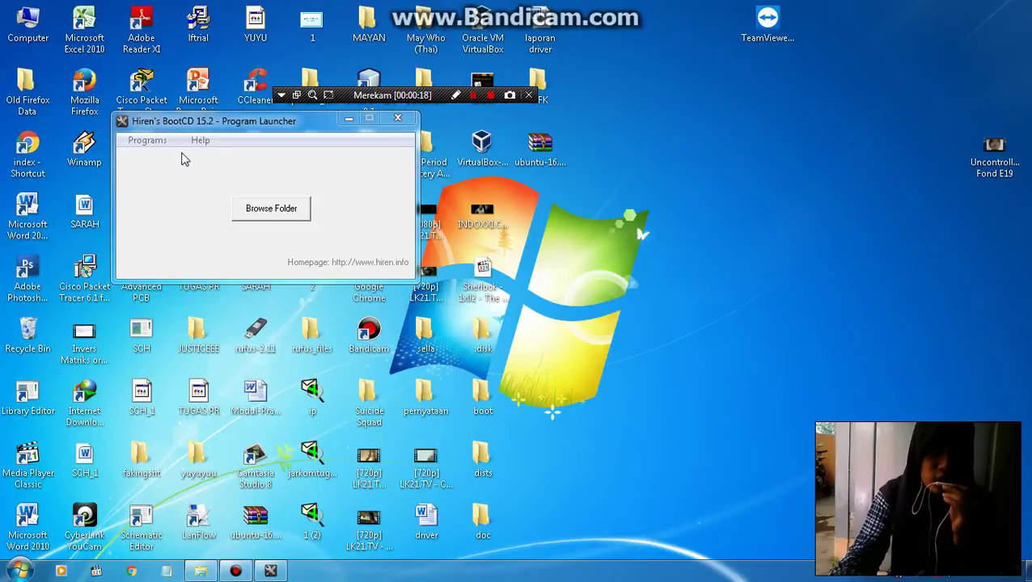
- Launch Recuva from the Recovery programs in Hiren's BootCD launcher
click(161, 142)
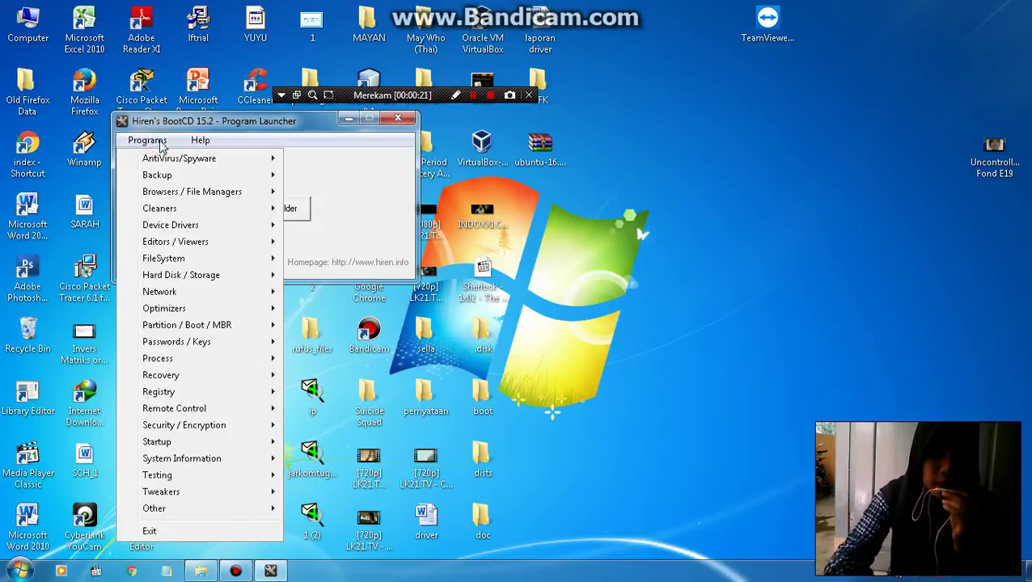
mouse_move(171, 234)
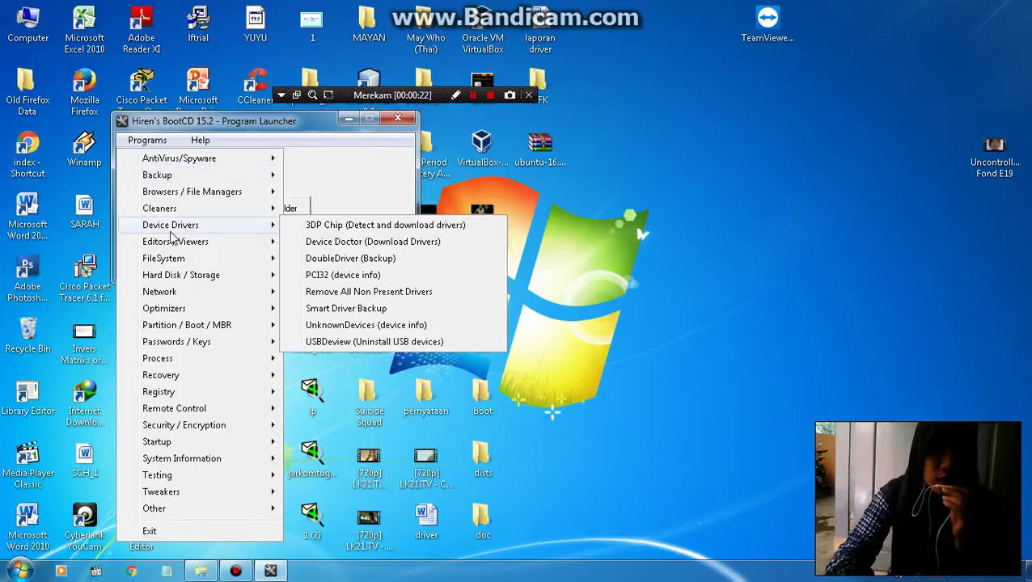
mouse_move(184, 414)
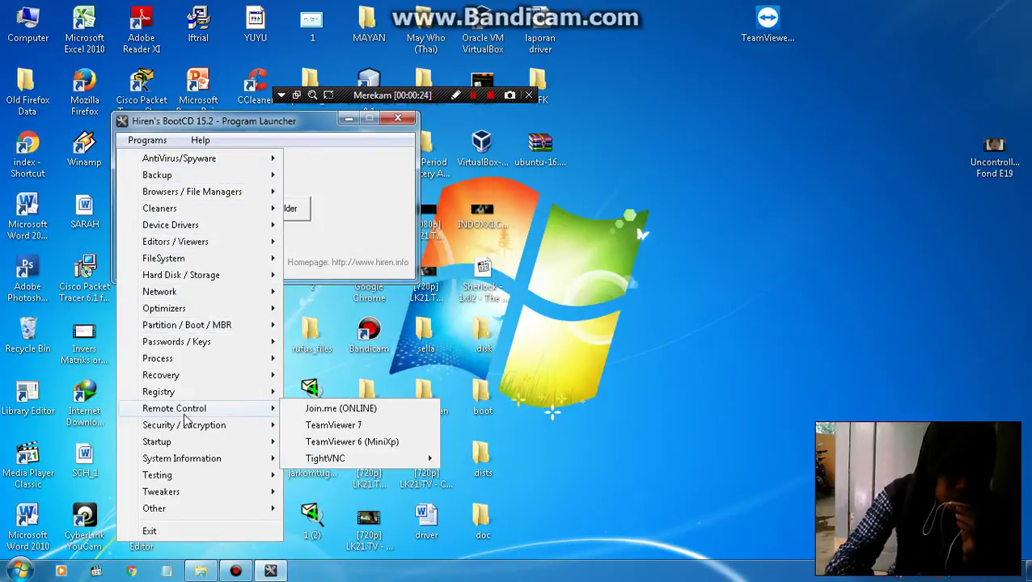
mouse_move(181, 379)
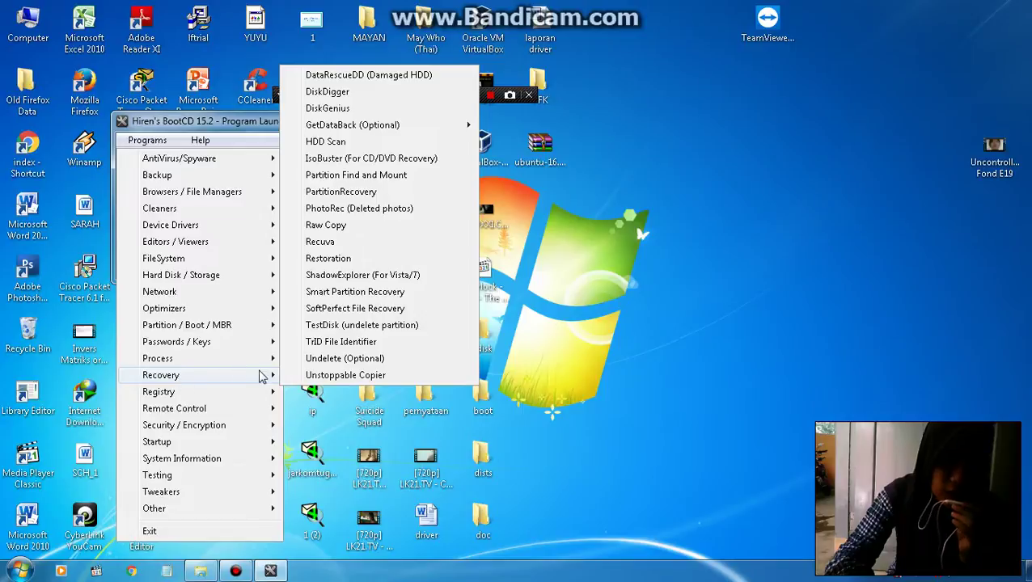
click(333, 243)
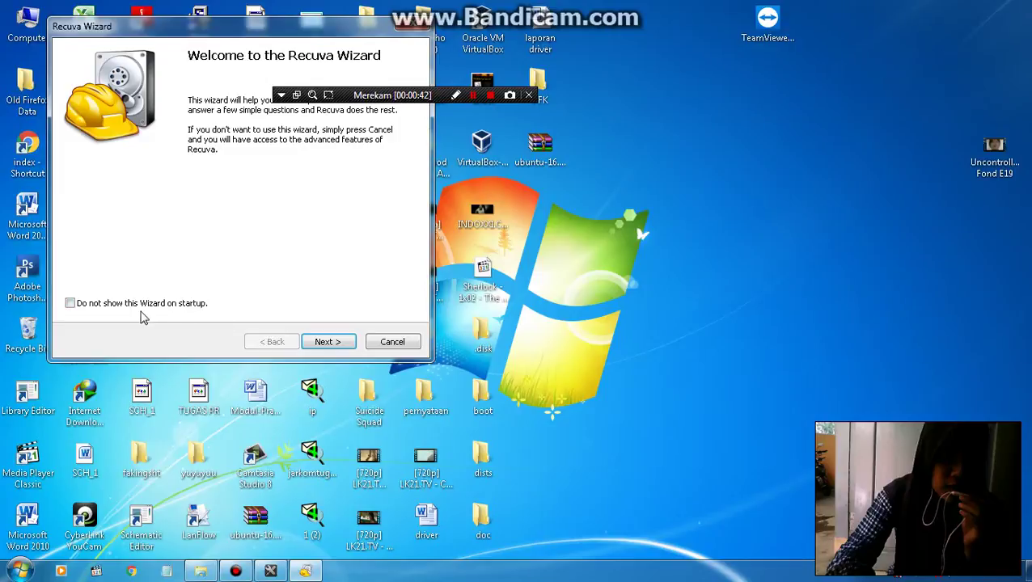
- Set the Recuva wizard not to show on startup and accept Pictures as the file type to recover
click(143, 306)
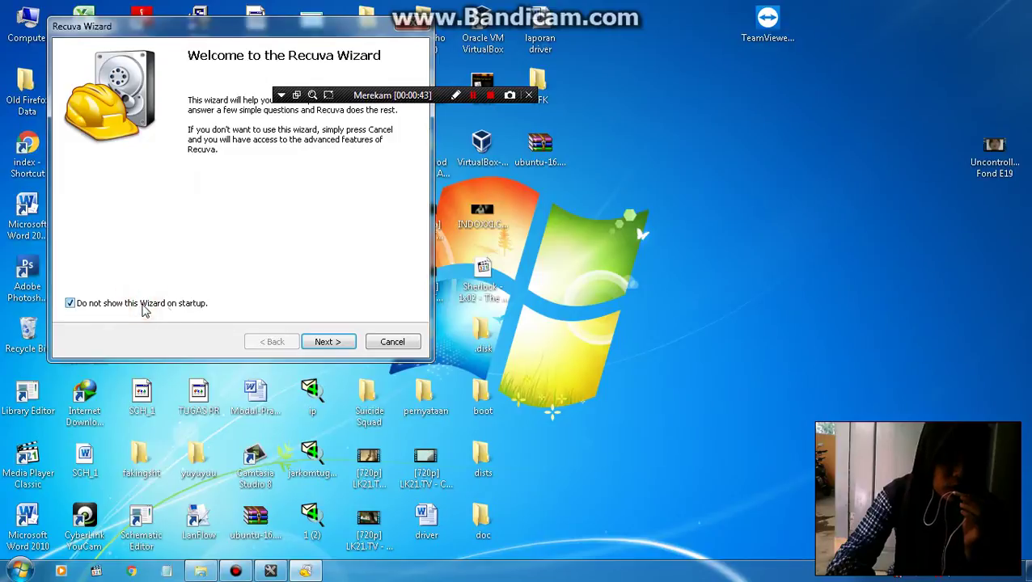
click(323, 342)
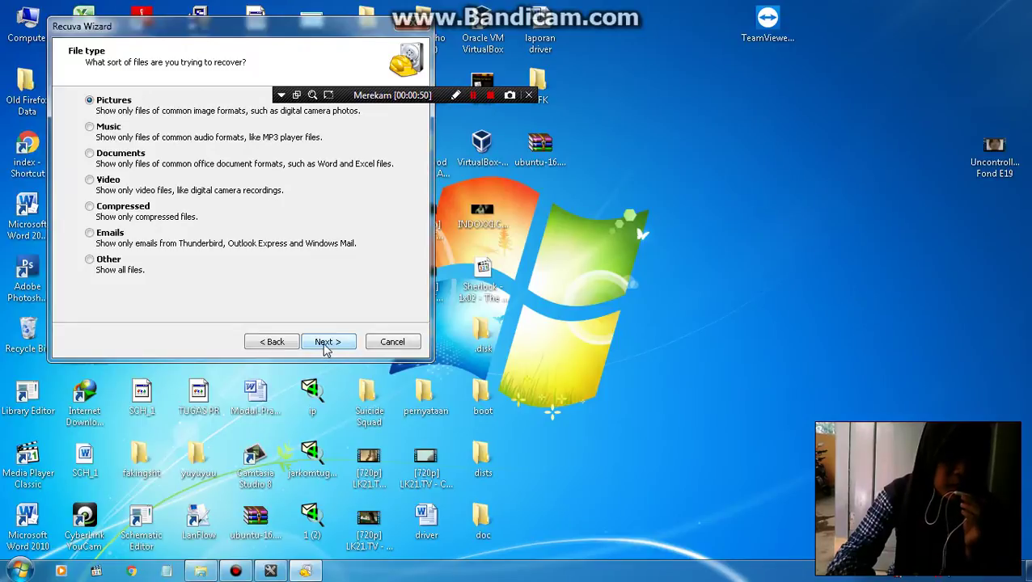
click(324, 345)
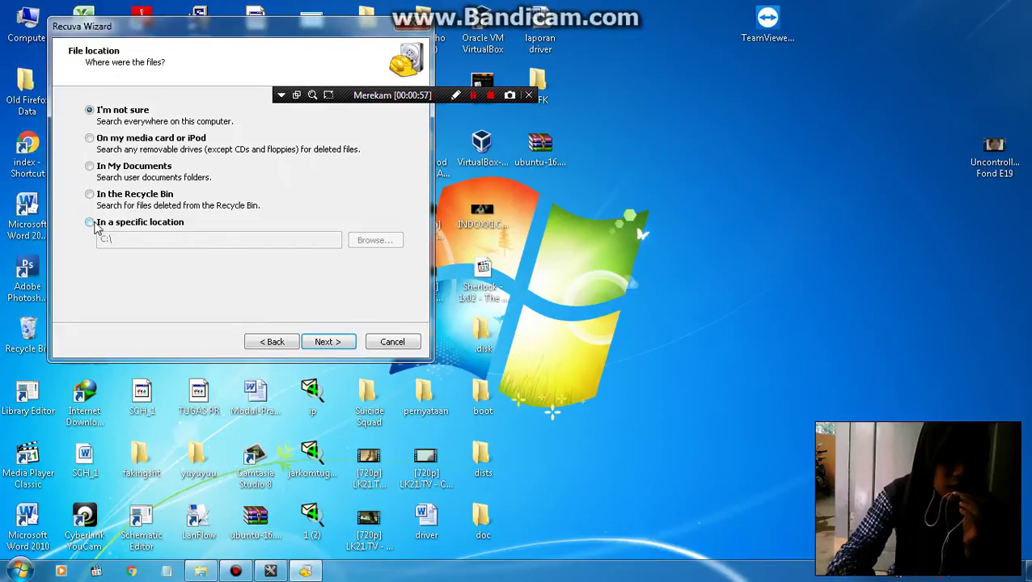
- Choose a specific search location and set it to Removable Disk (F:)
click(89, 223)
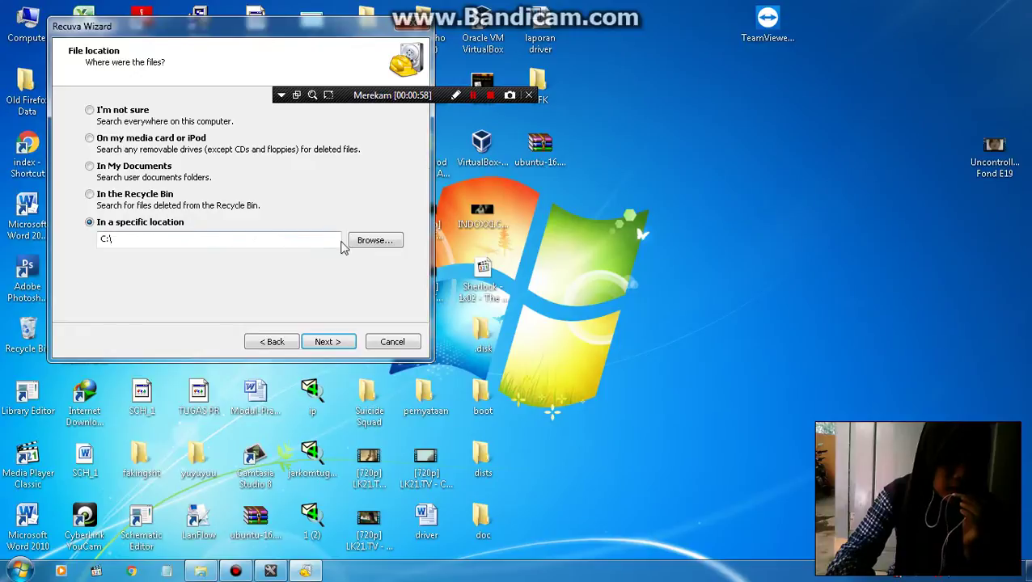
click(374, 243)
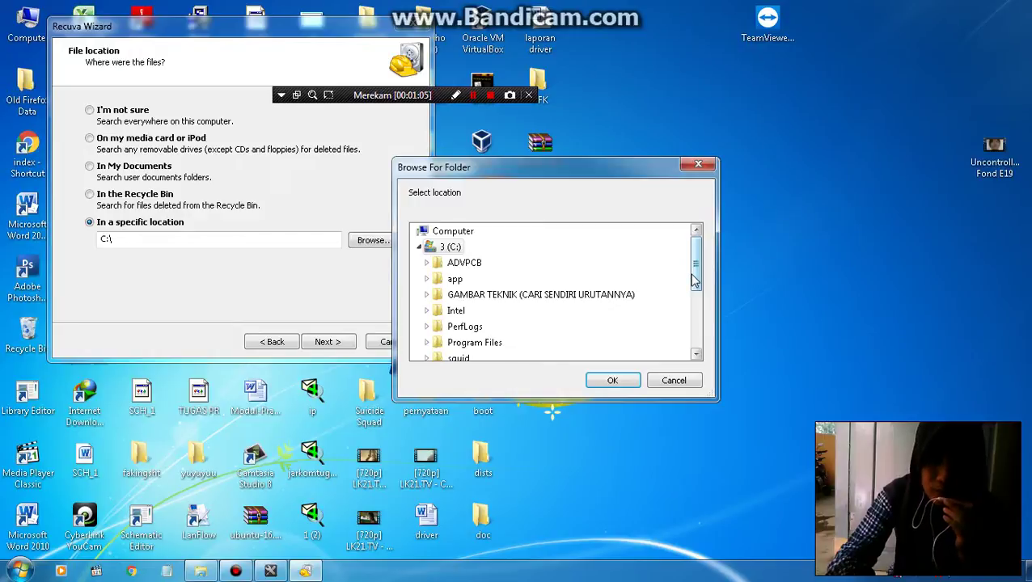
drag(694, 279, 668, 346)
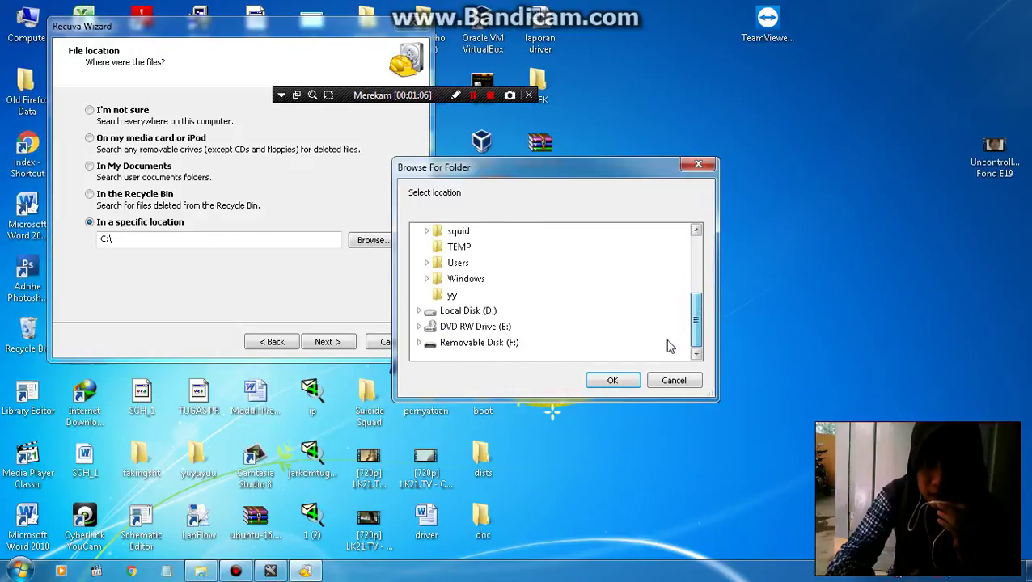
double_click(509, 343)
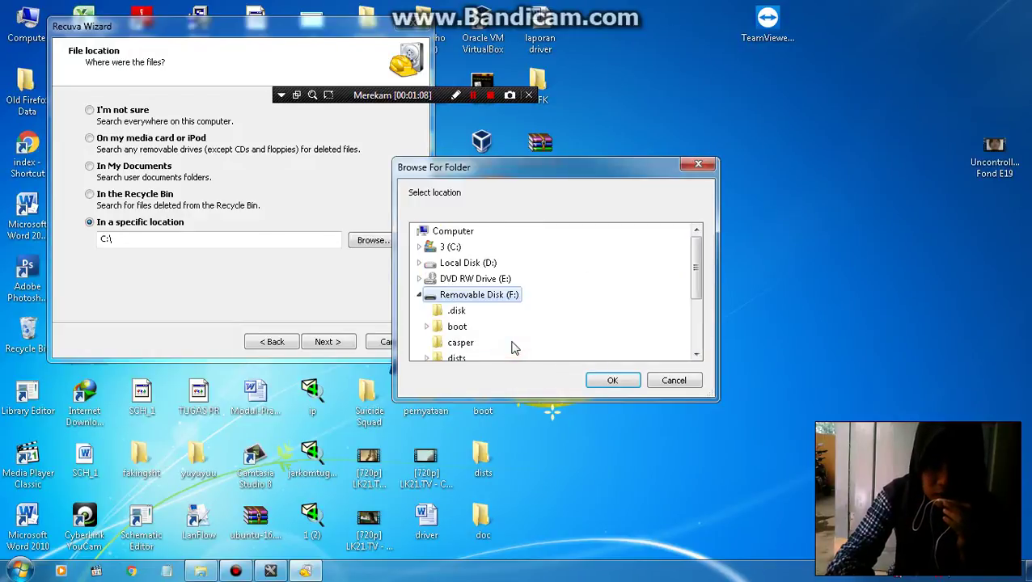
click(612, 380)
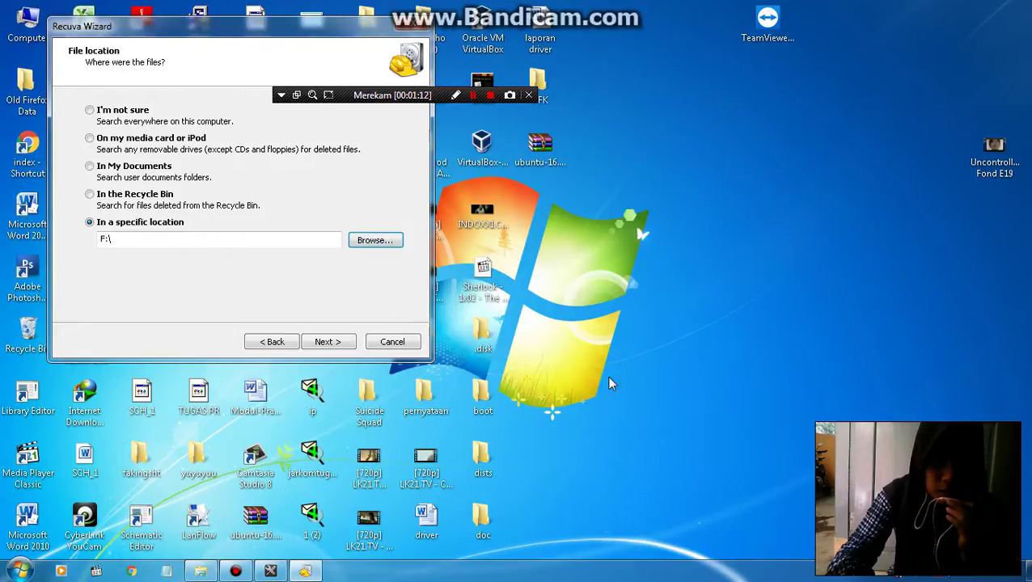
- Enable Deep Scan and start the search for deleted files
click(326, 342)
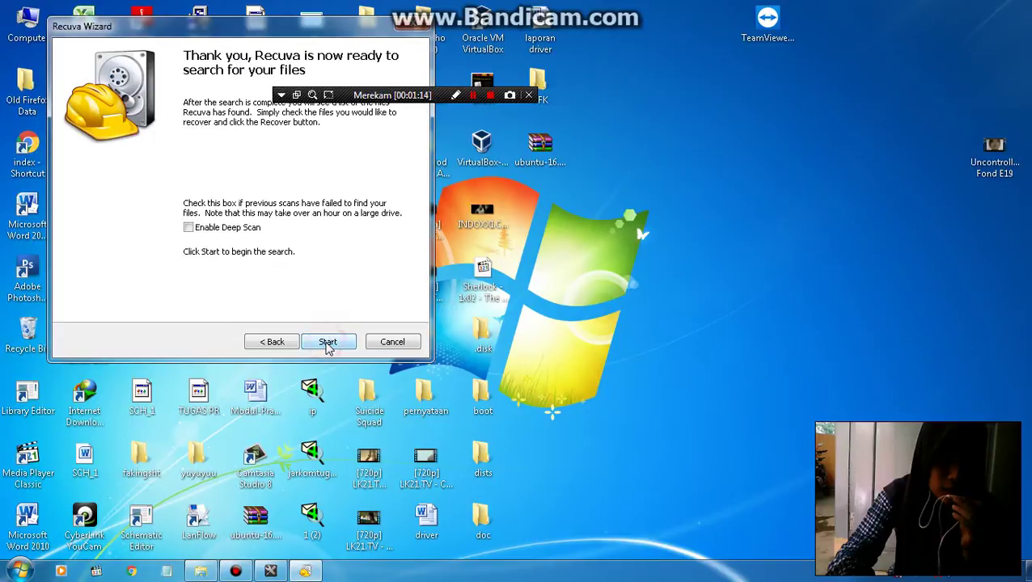
click(187, 229)
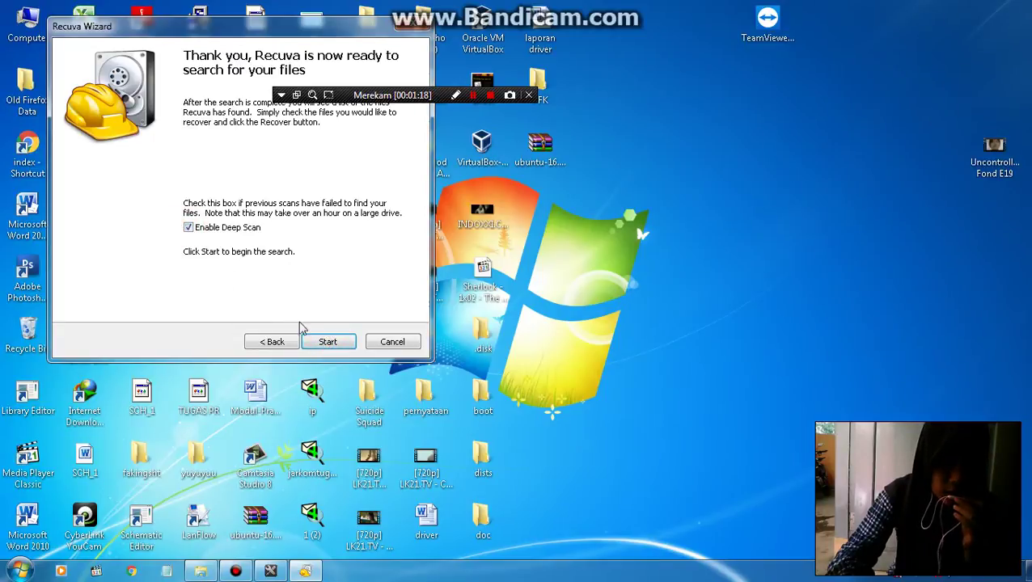
click(328, 344)
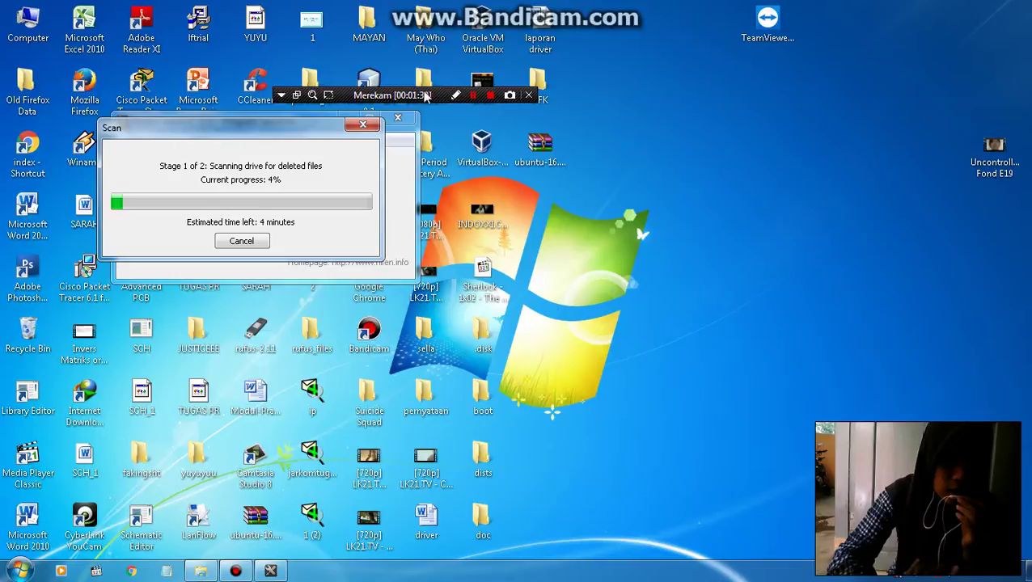
click(473, 96)
click(474, 97)
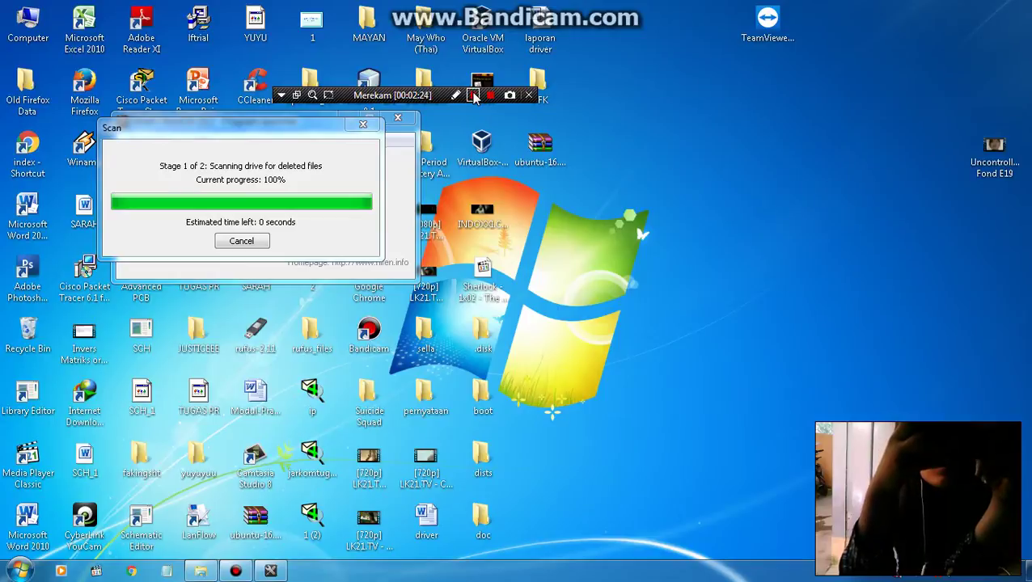
click(475, 96)
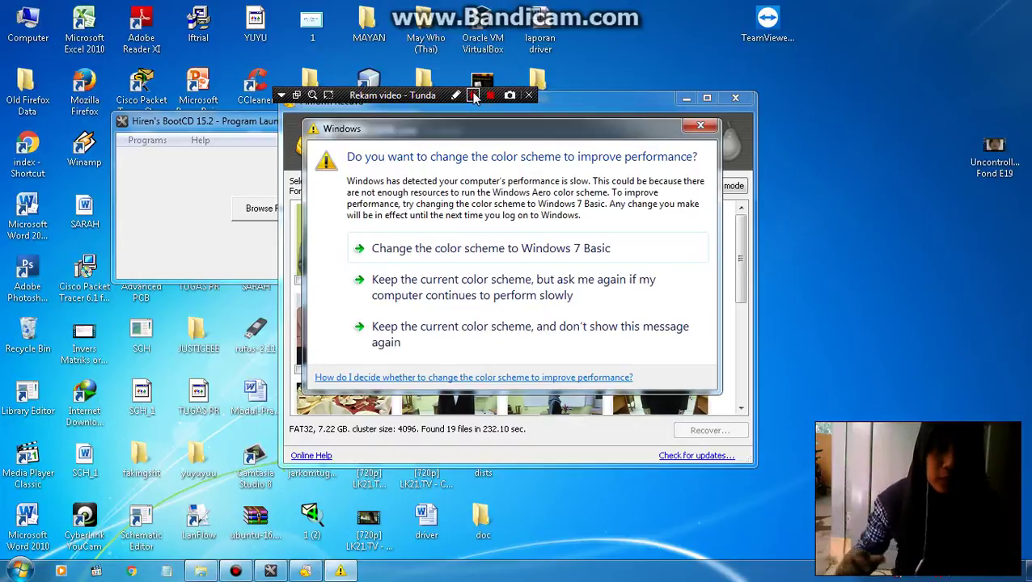
click(475, 96)
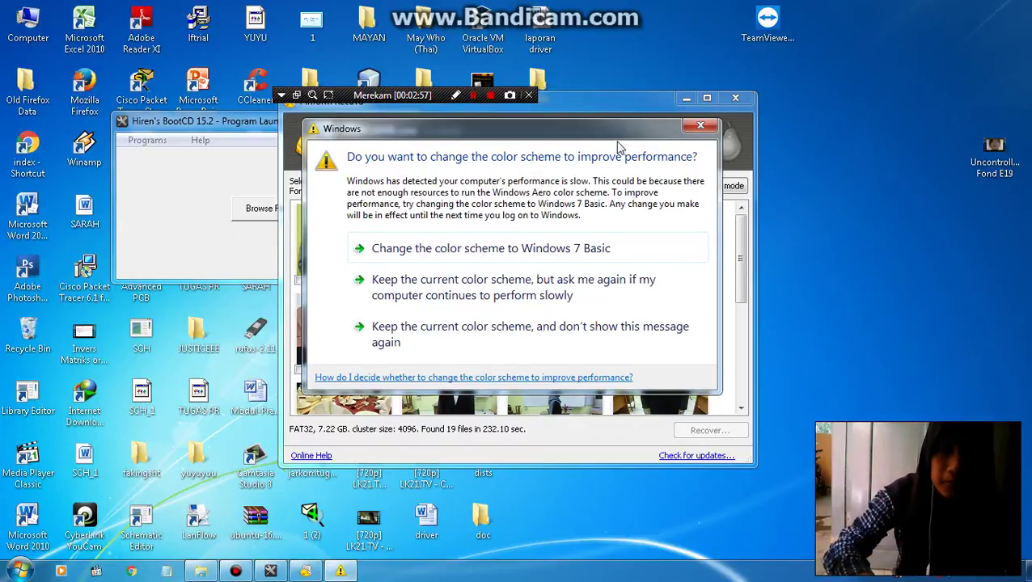
- Dismiss the Windows color scheme prompt without choosing any of its options
click(698, 126)
click(473, 95)
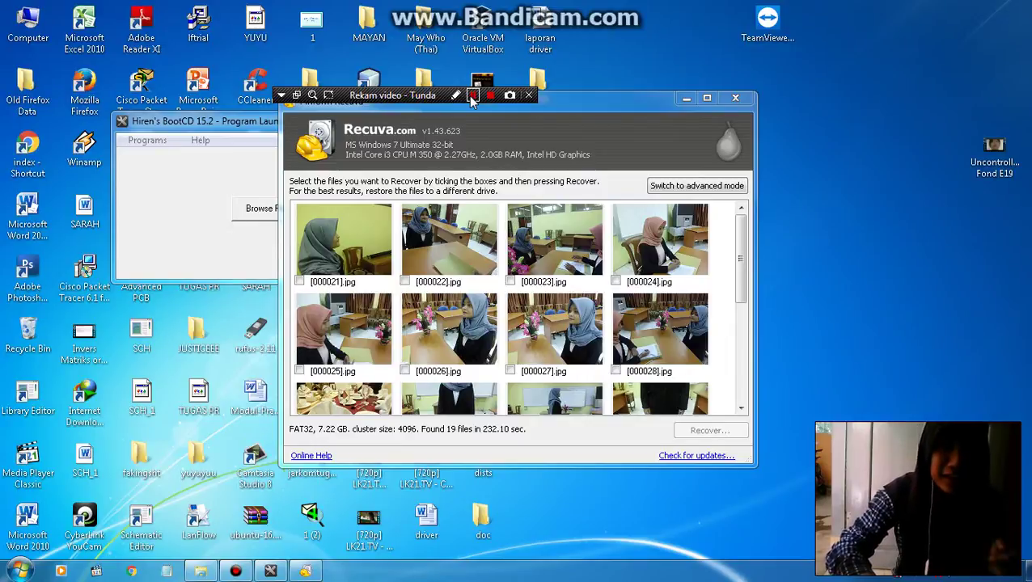
click(473, 95)
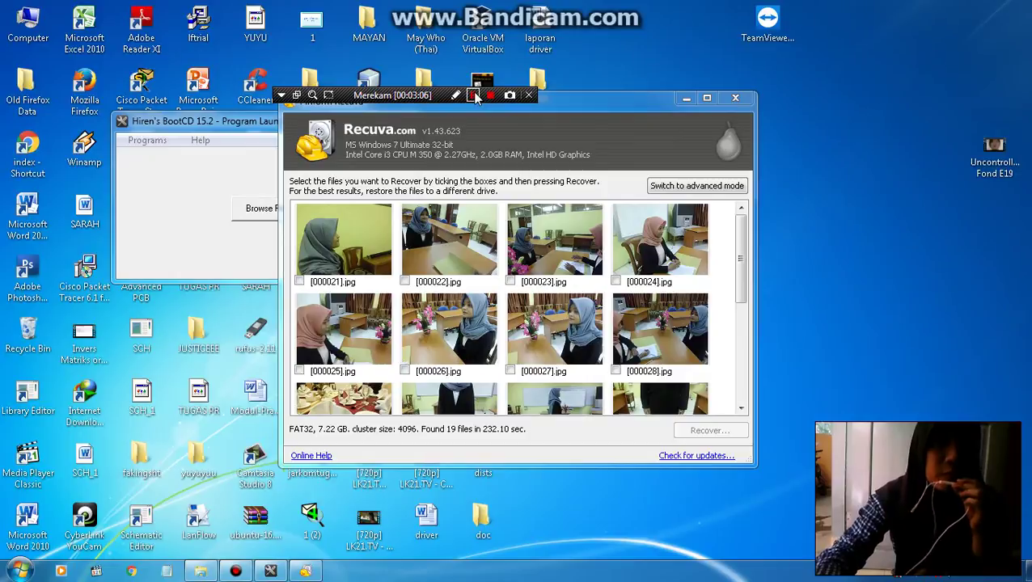
click(473, 95)
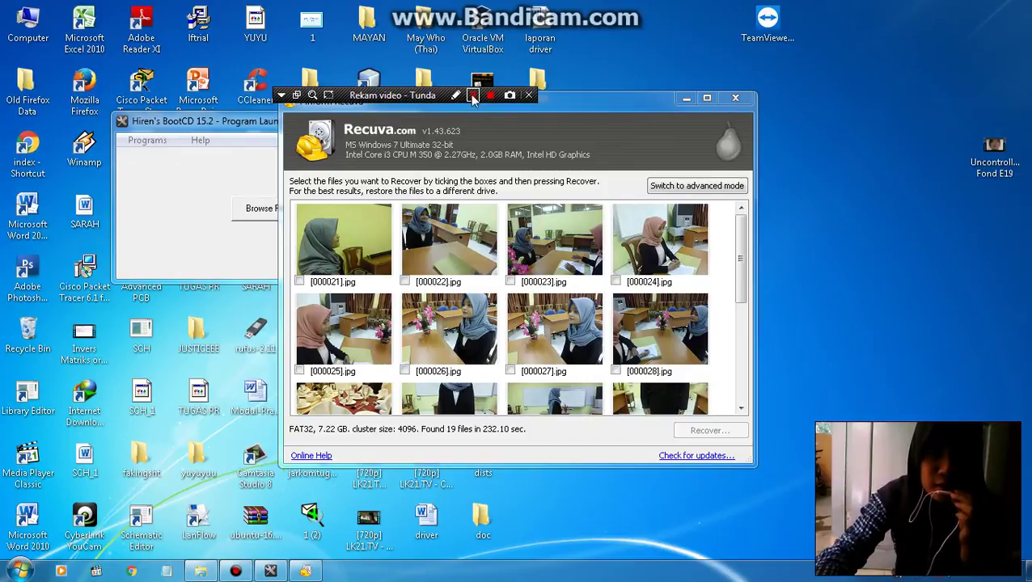
click(474, 95)
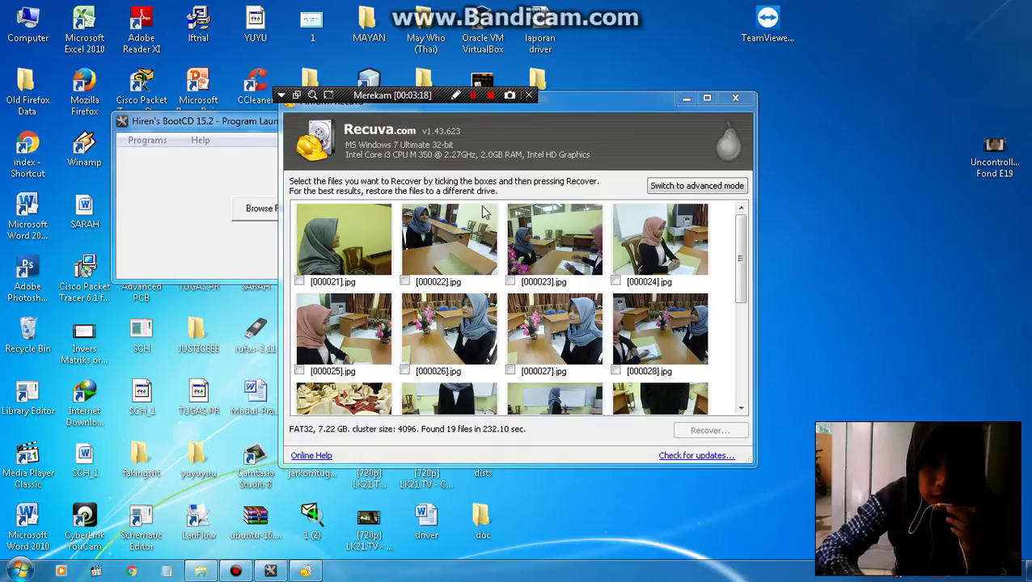
- Switch the Recuva scan results from the thumbnail view to advanced mode
mouse_move(740, 245)
mouse_down()
mouse_move(742, 340)
mouse_move(742, 232)
mouse_up()
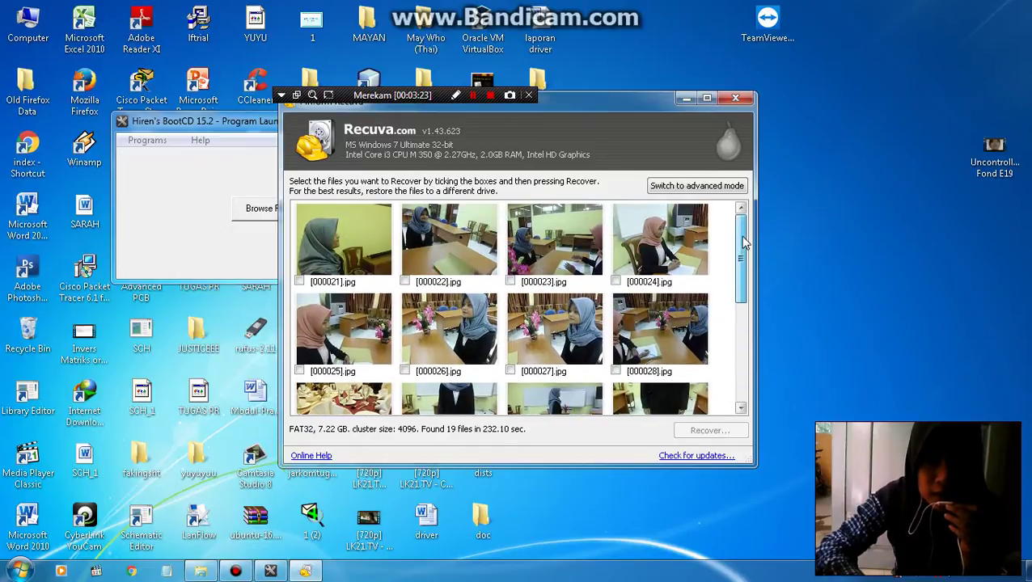
click(697, 186)
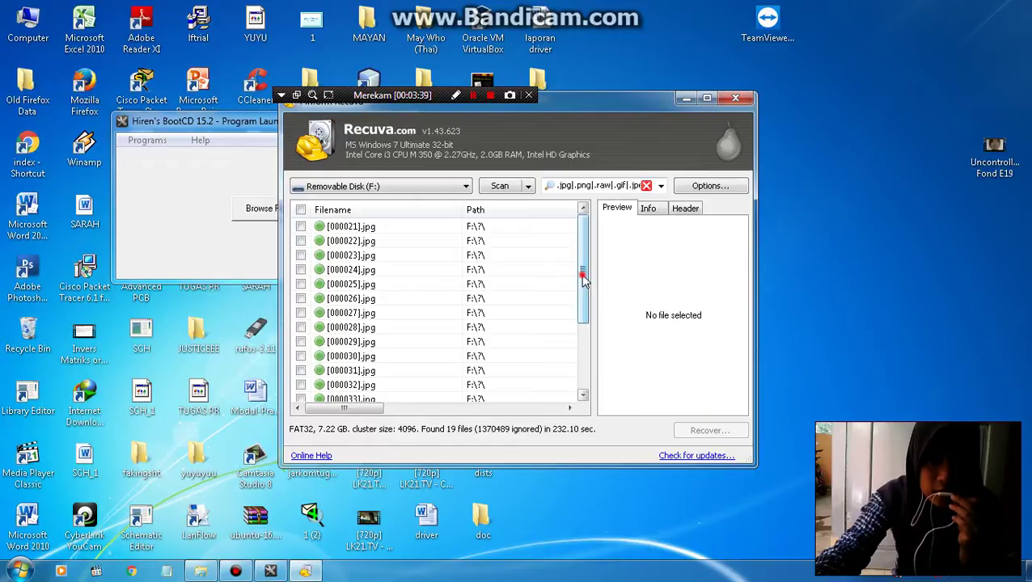
- Recover the file [000024].jpg to Local Disk (D:) and close the completion message
mouse_move(584, 279)
mouse_down()
mouse_move(584, 347)
mouse_move(590, 261)
mouse_up()
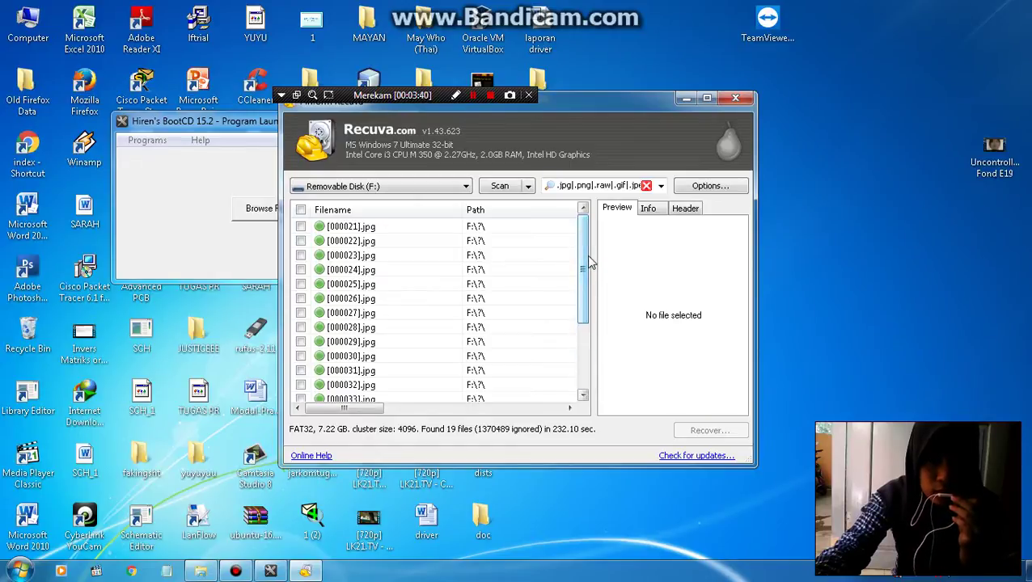
click(300, 270)
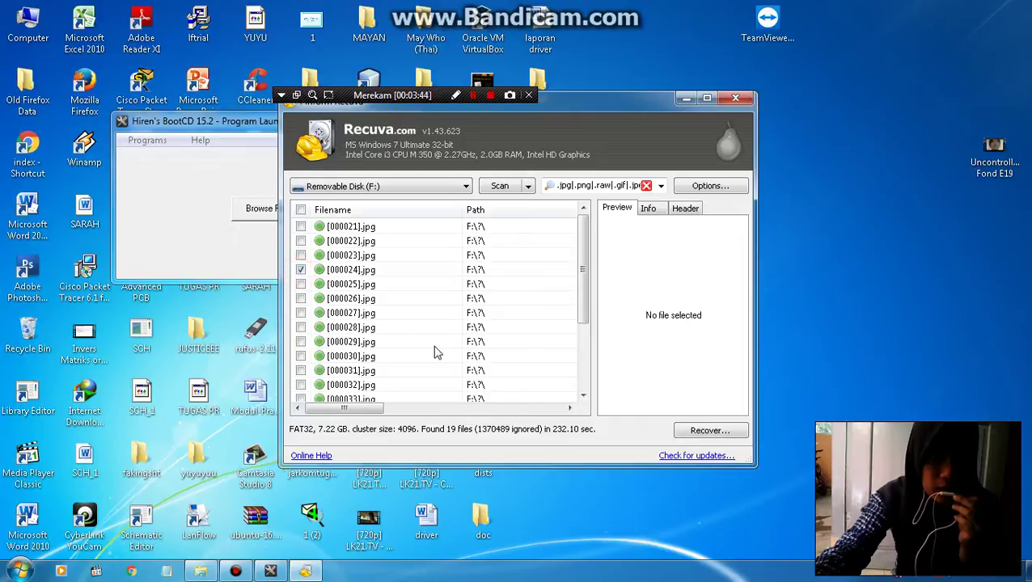
click(682, 436)
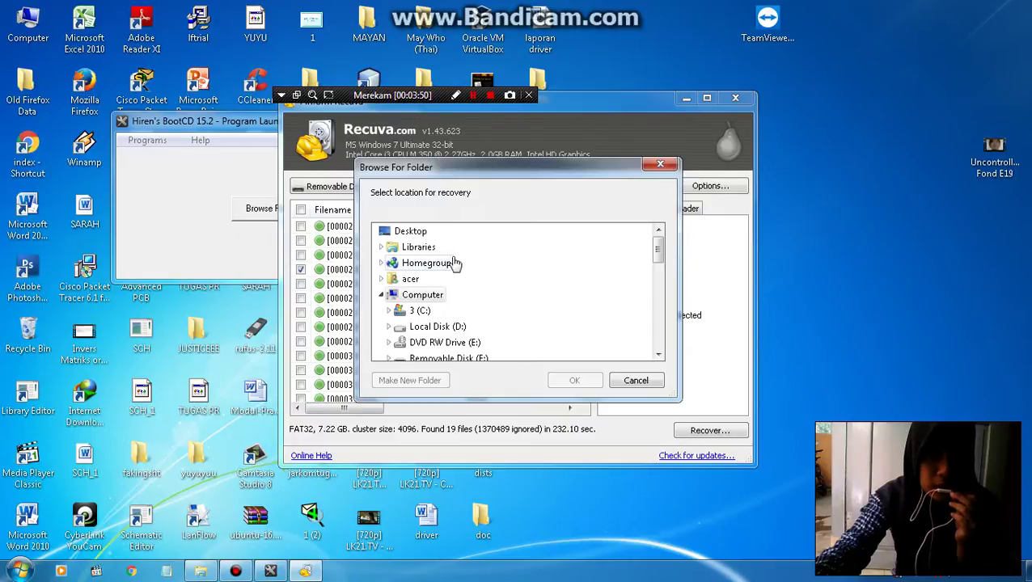
click(443, 328)
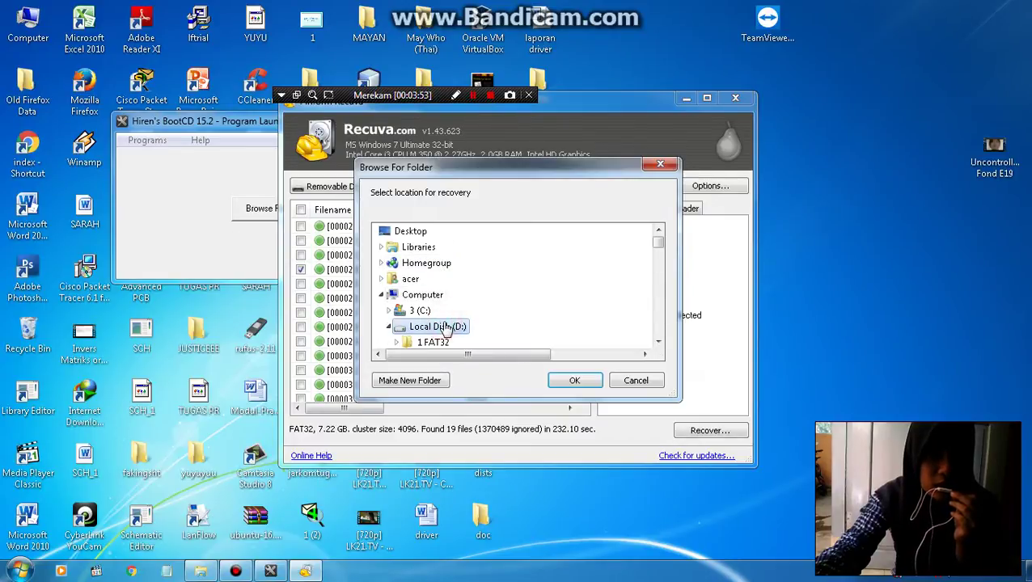
click(565, 386)
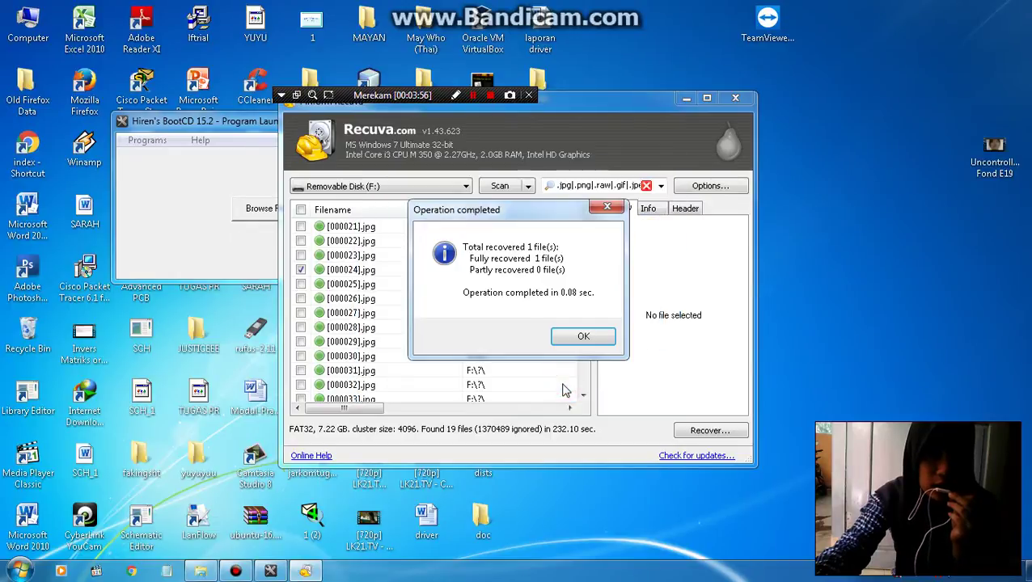
click(586, 336)
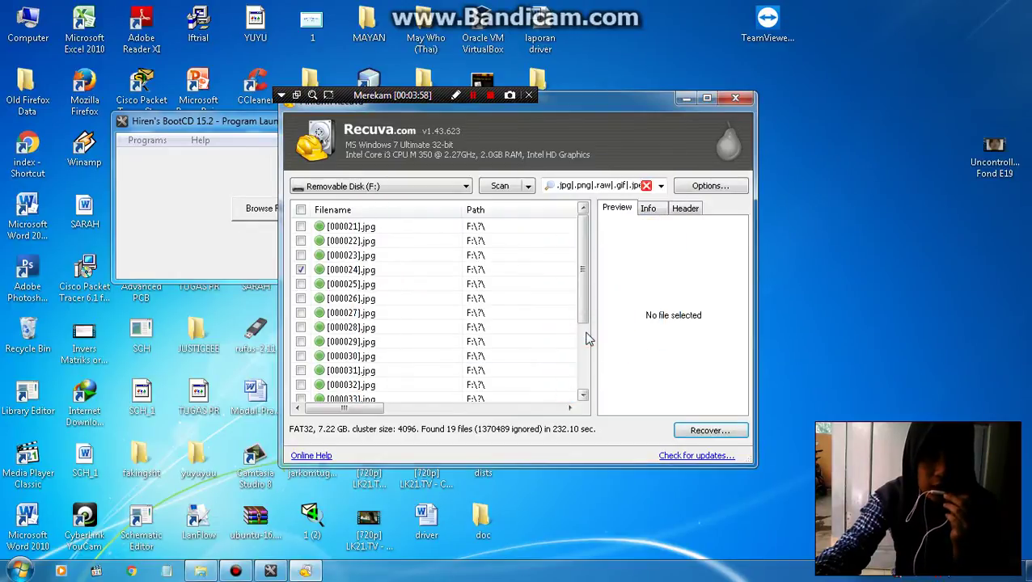
- Look through Local Disk (D:) in Windows Explorer for the recovered picture, and close the Explorer window
click(202, 572)
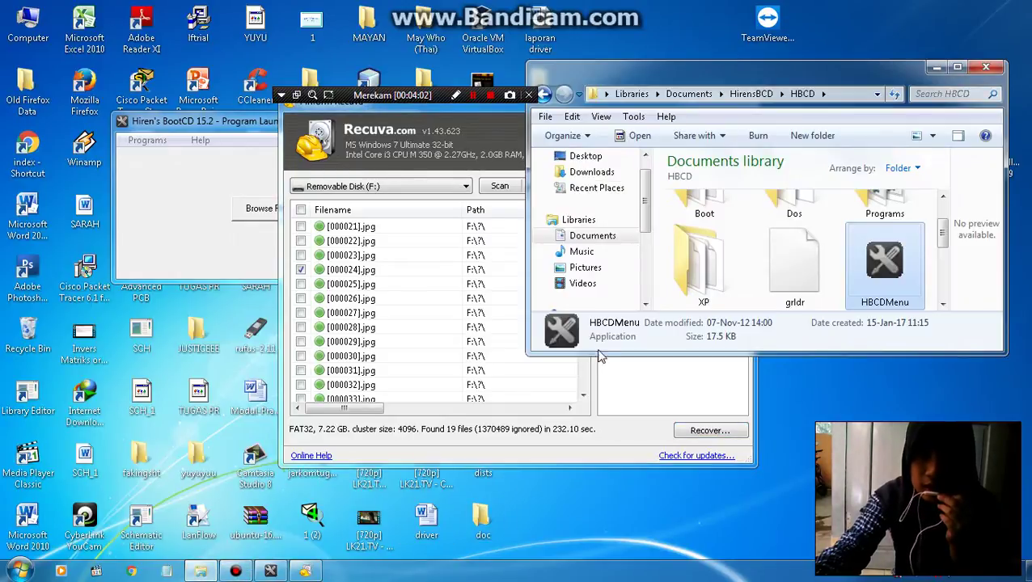
drag(644, 217, 641, 268)
click(616, 283)
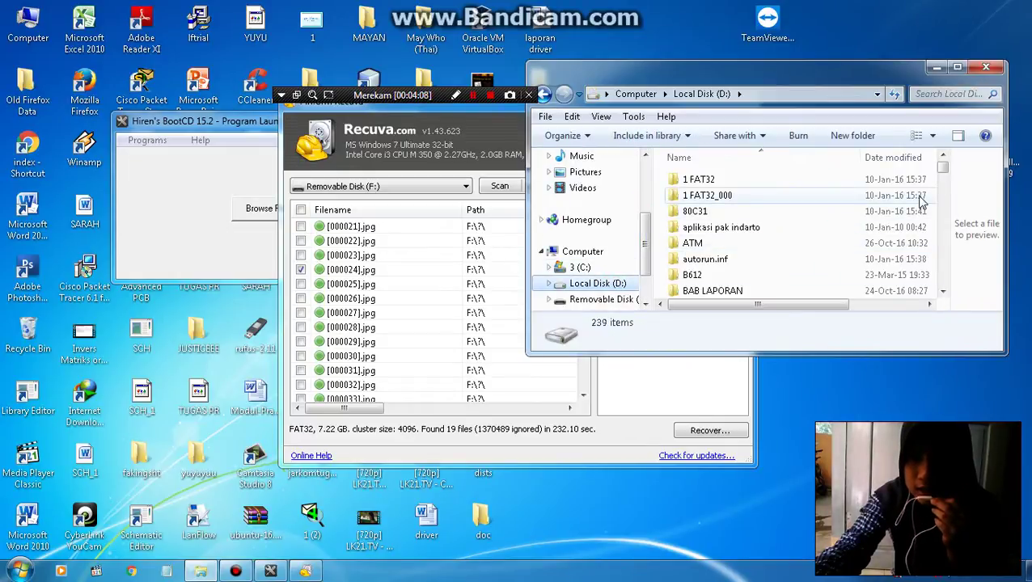
scroll(942, 167, down, 3)
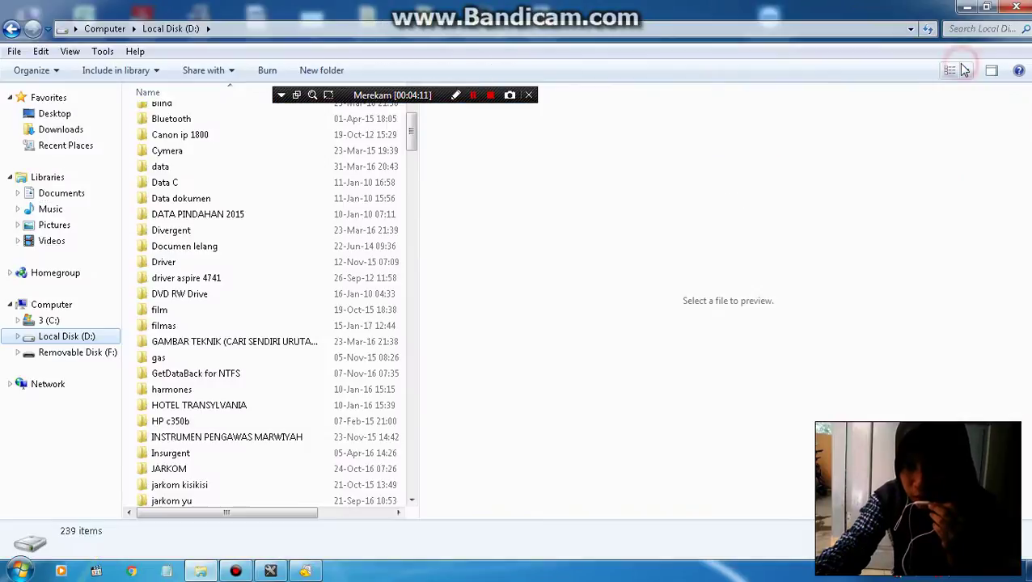
click(957, 67)
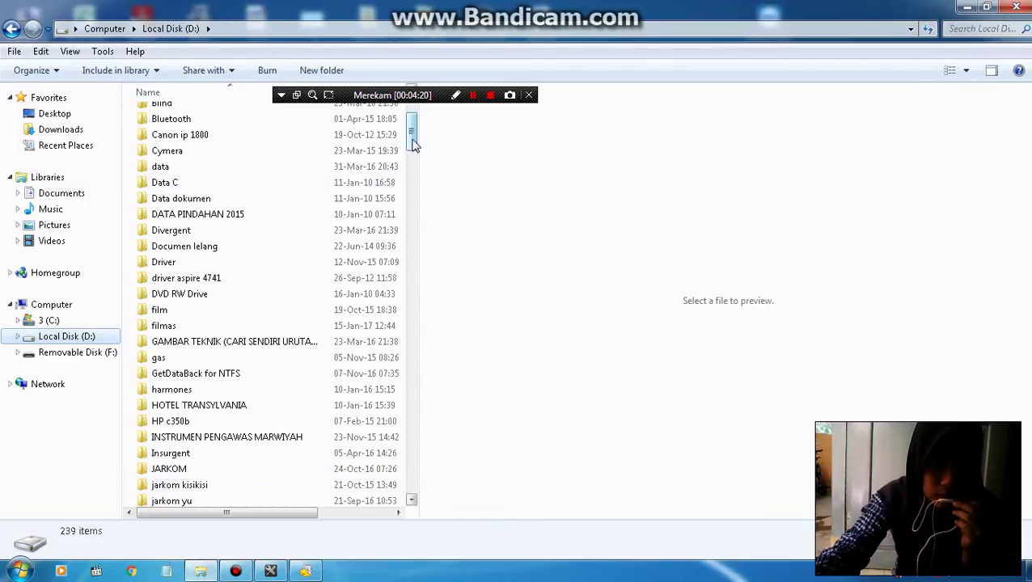
drag(410, 135, 374, 319)
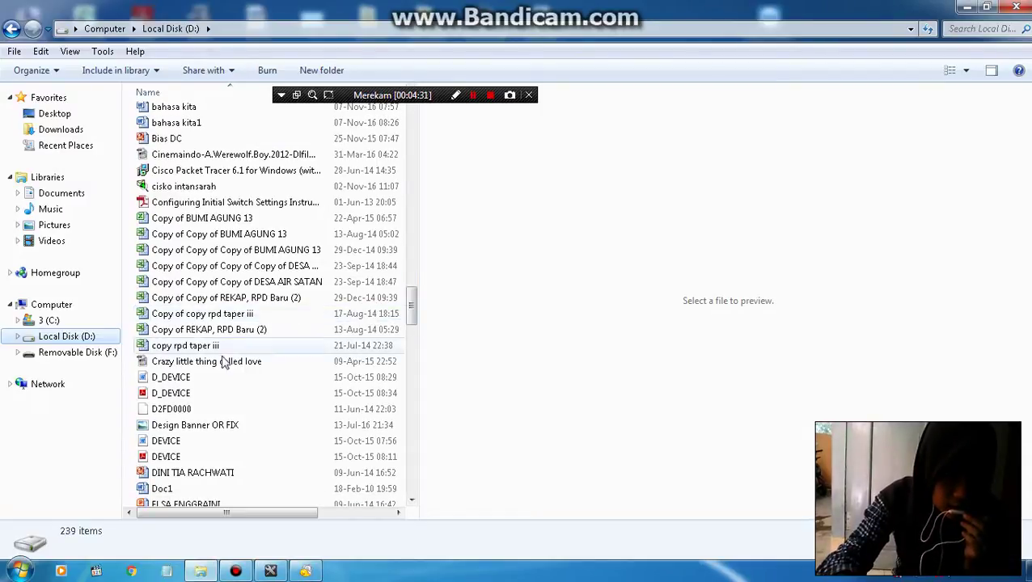
click(192, 412)
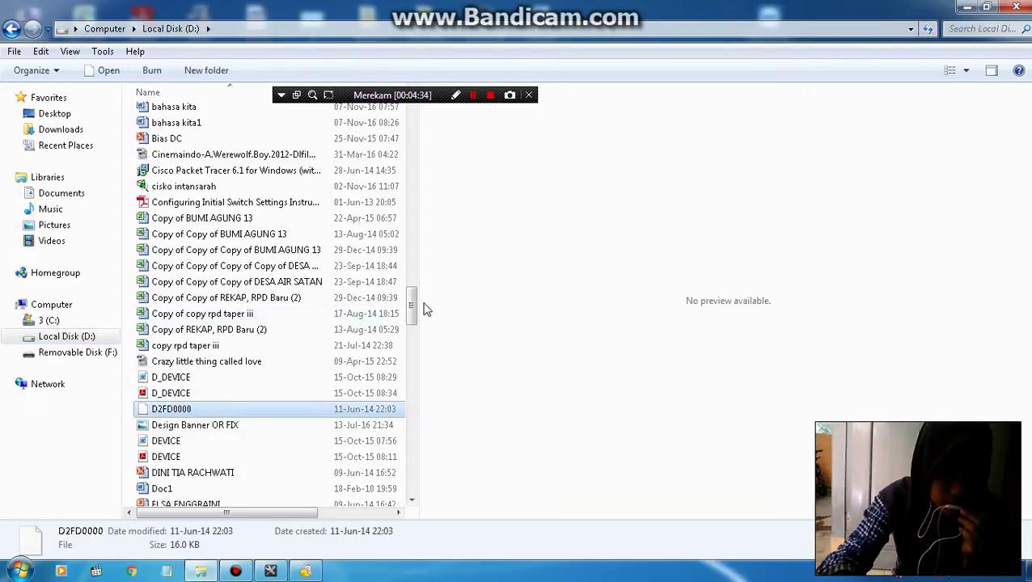
drag(410, 300, 410, 373)
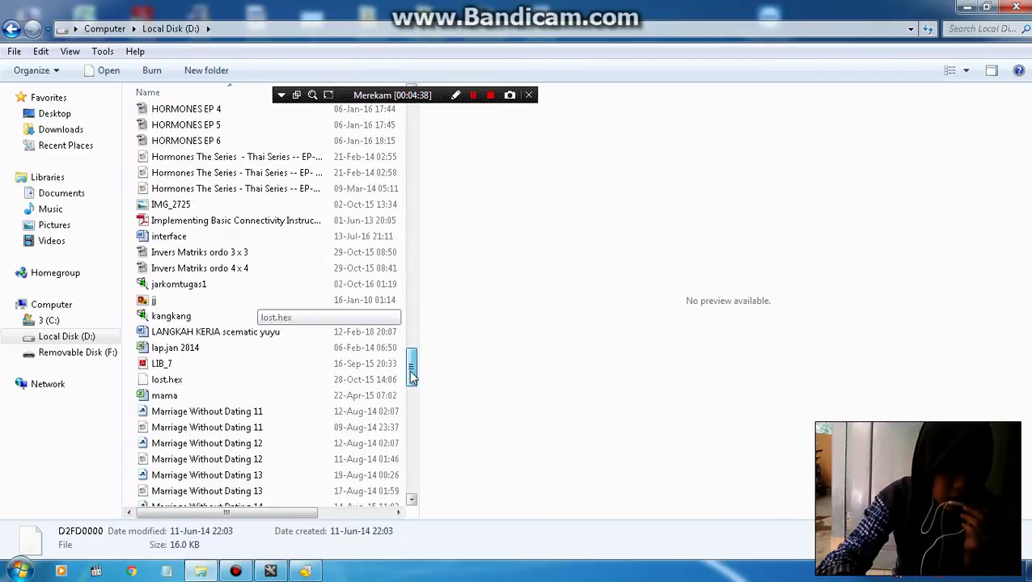
click(1017, 8)
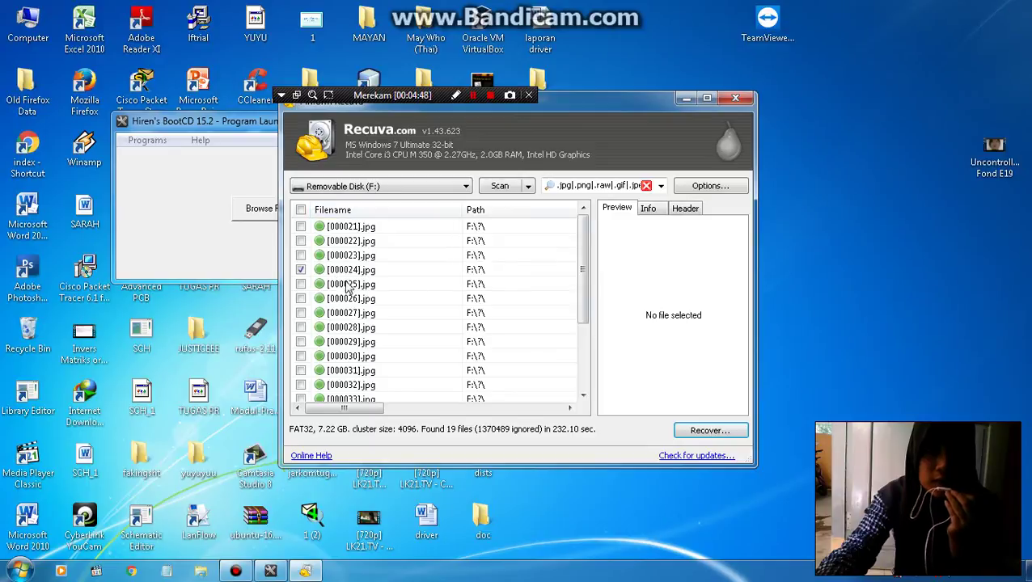
- Mark [000026].jpg as an additional file for recovery in the Recuva results list
click(302, 299)
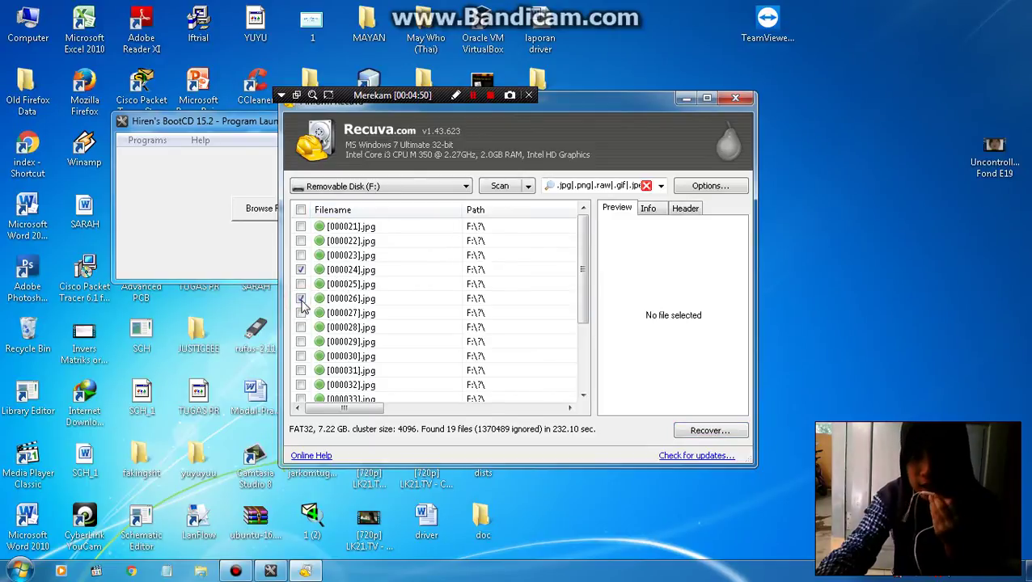